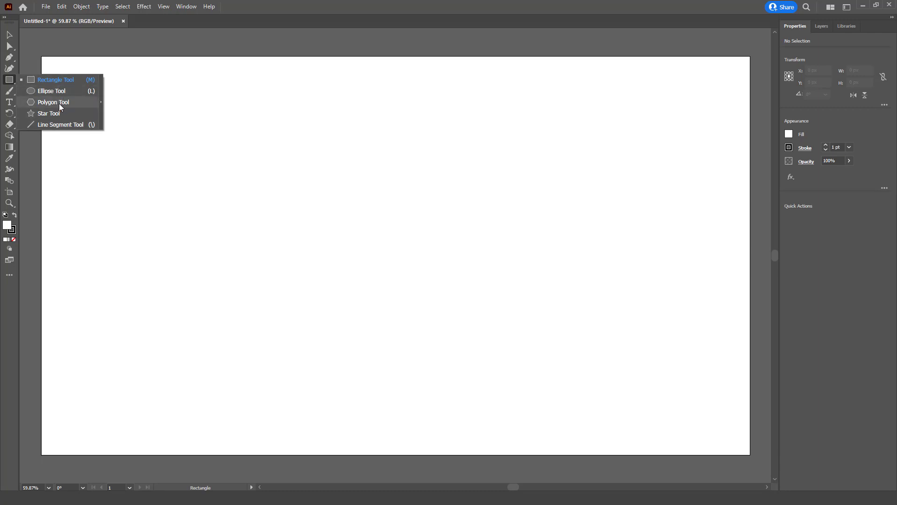
# - Draw two hexagons side by side in the upper-left part of the artboard, the second about 339 by 294 px
pyautogui.click(54, 102)
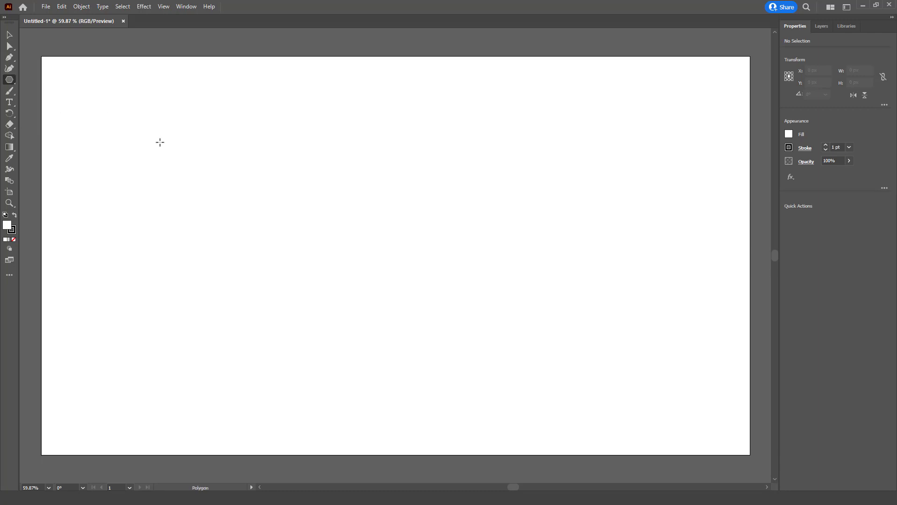
pyautogui.moveTo(139, 134); pyautogui.dragTo(173, 200)
pyautogui.moveTo(302, 120); pyautogui.dragTo(323, 180)
# - Draw a third polygon beside the hexagons, varying its side count and finishing with seven sides at about 312 by 304 px
pyautogui.moveTo(454, 136); pyautogui.dragTo(483, 183)
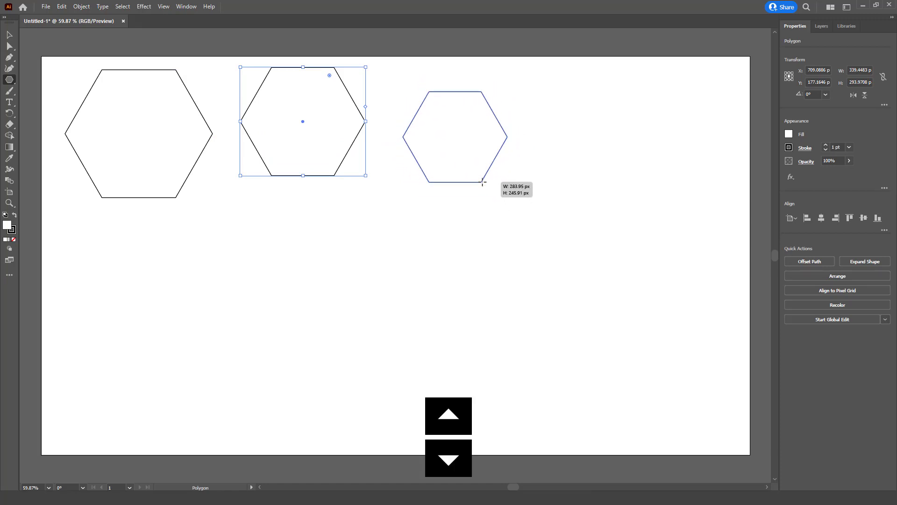
pyautogui.moveTo(482, 182); pyautogui.dragTo(483, 182)
pyautogui.press('Down')
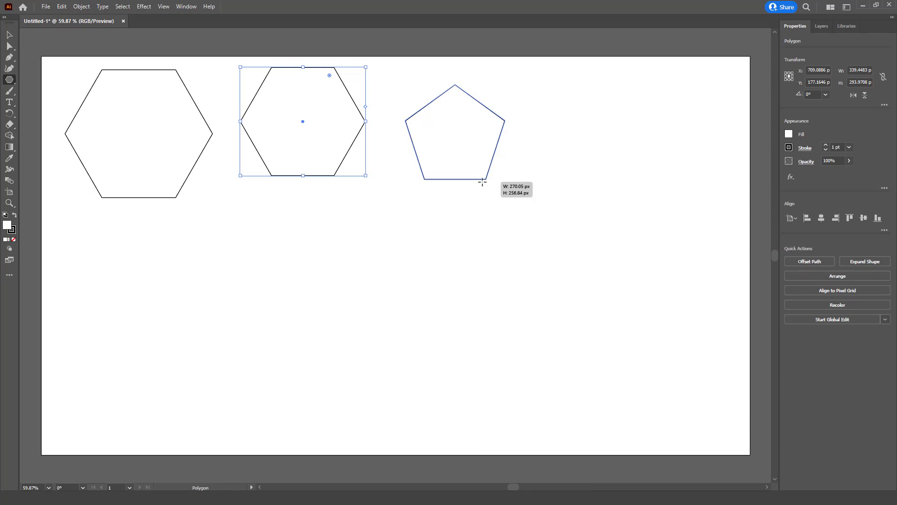
pyautogui.press('Down')
pyautogui.moveTo(483, 182); pyautogui.dragTo(482, 189)
pyautogui.press('Down')
pyautogui.press('Up')
pyautogui.press('Up')
pyautogui.press('Up')
pyautogui.press('Up')
pyautogui.press('Up')
pyautogui.press('Up')
pyautogui.press('Up')
pyautogui.press('Down')
pyautogui.press('Down')
pyautogui.press('Down')
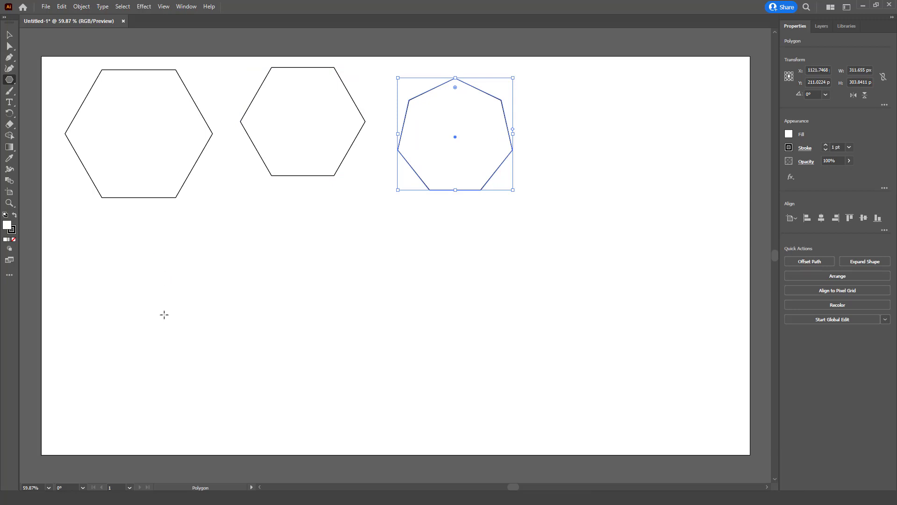
# - Create a polygon below the others with a radius of 250 px and 8 sides
pyautogui.click(255, 279)
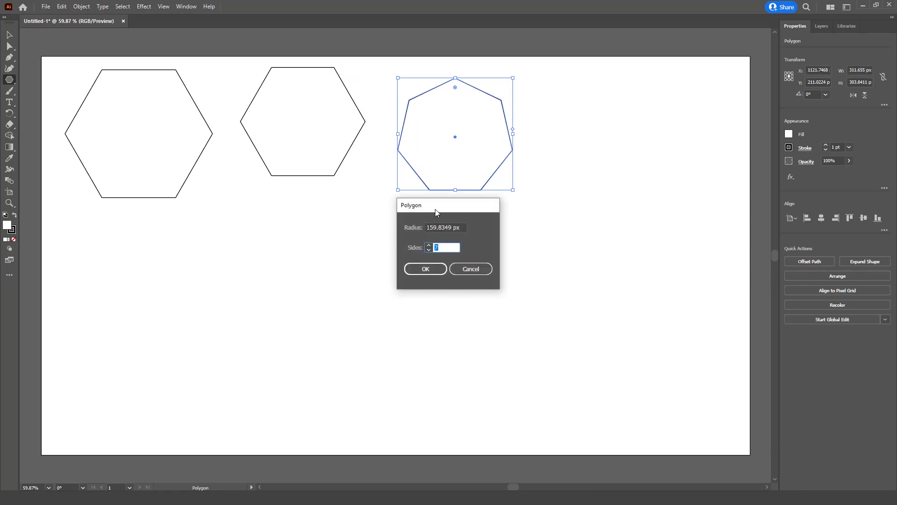
pyautogui.moveTo(435, 209); pyautogui.dragTo(385, 185)
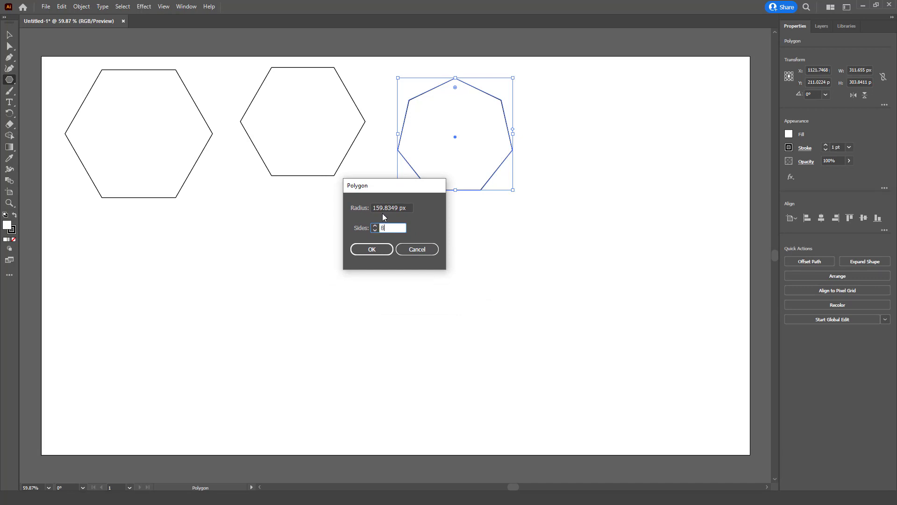
pyautogui.doubleClick(383, 208)
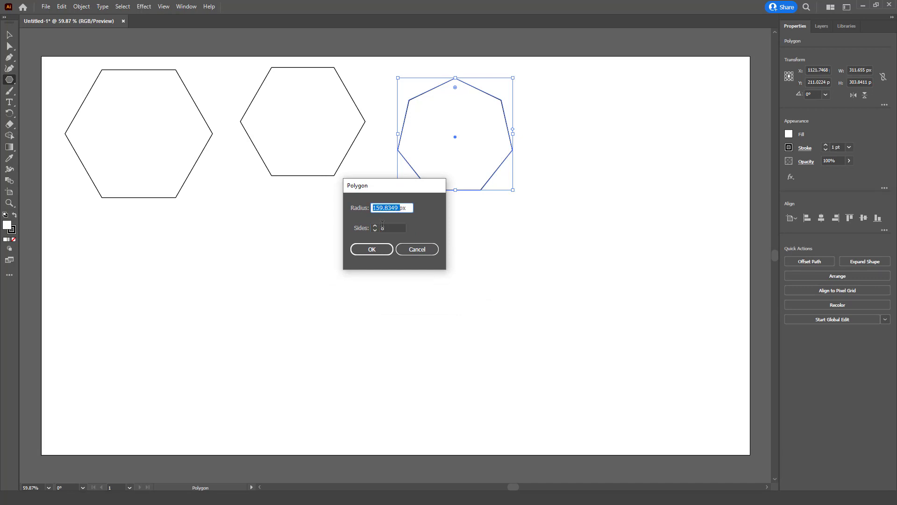
pyautogui.write('250')
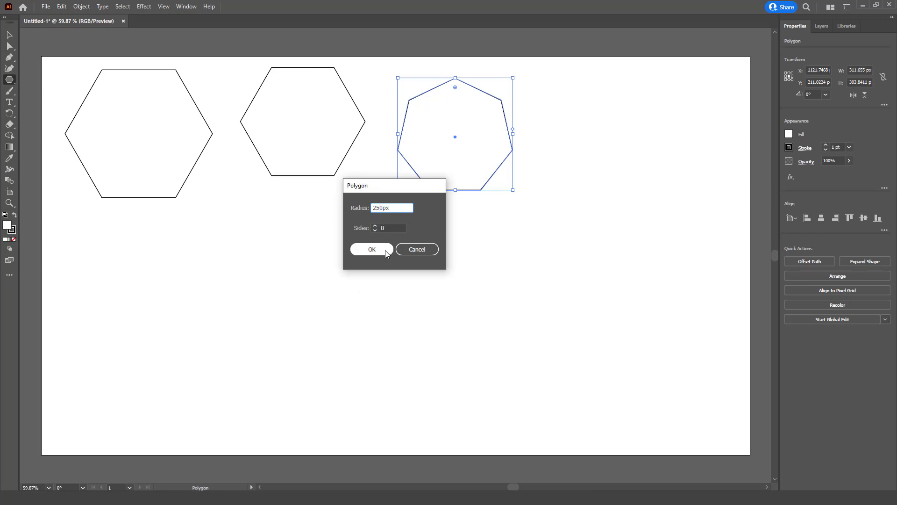
pyautogui.click(386, 253)
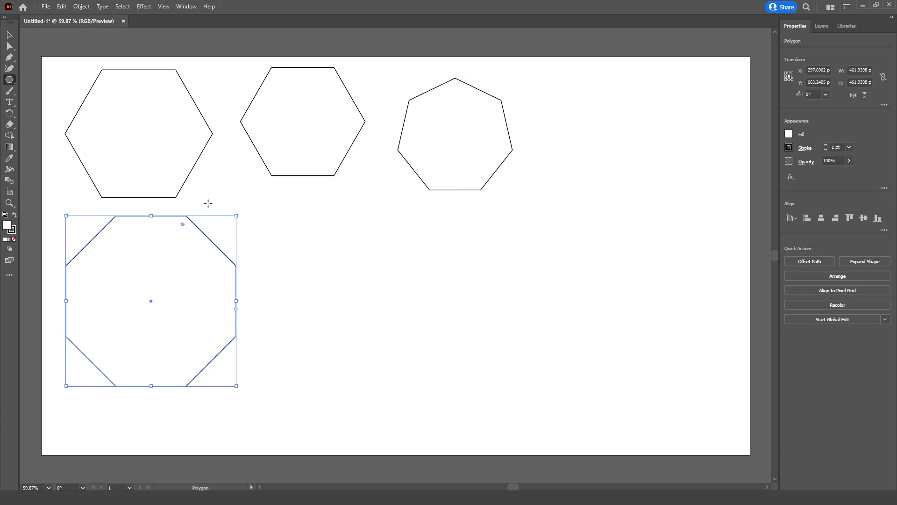
# - Select all four polygons on the artboard and delete them
pyautogui.press('v')
pyautogui.moveTo(73, 78); pyautogui.dragTo(495, 367)
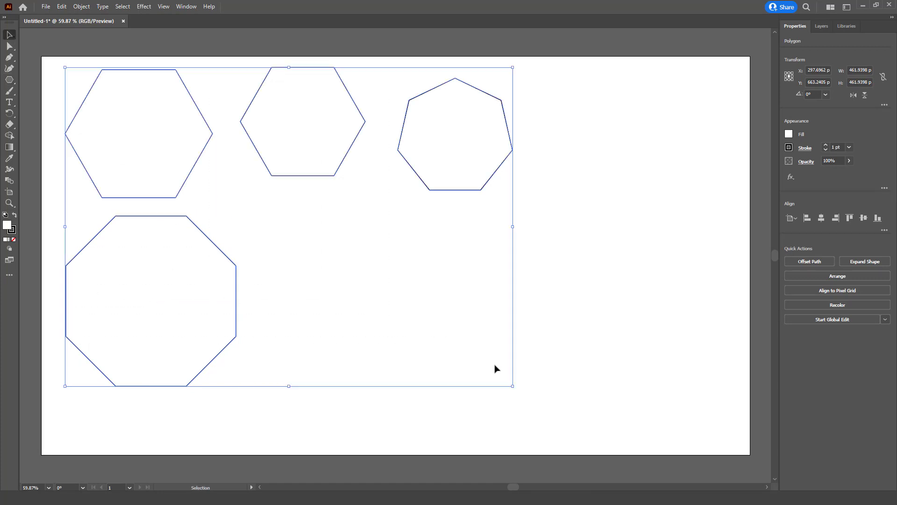
pyautogui.press('Delete')
# - Draw an octagon about 436 px wide in the upper-left part of the artboard and reposition it
pyautogui.click(10, 80)
pyautogui.moveTo(172, 180)
pyautogui.mouseDown()
pyautogui.moveTo(206, 230)
pyautogui.moveTo(206, 259)
pyautogui.mouseUp()
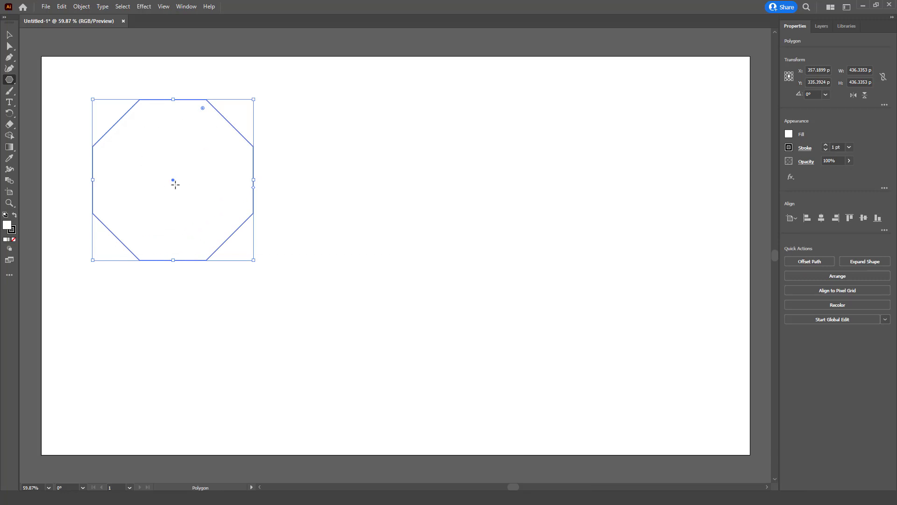
pyautogui.moveTo(175, 187)
pyautogui.mouseDown()
pyautogui.moveTo(275, 181)
pyautogui.moveTo(208, 200)
pyautogui.moveTo(370, 195)
pyautogui.moveTo(173, 186)
pyautogui.mouseUp()
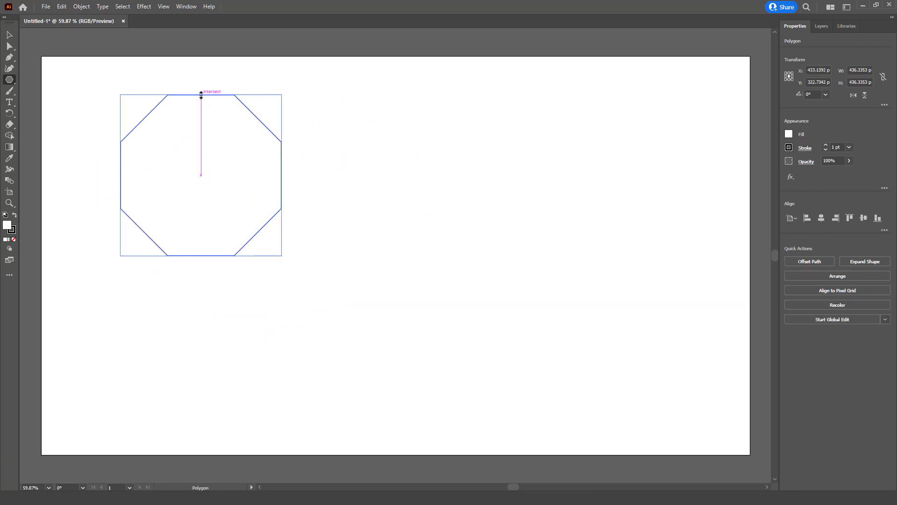
# - Try stretching the octagon by its upper and right edges, restoring its original proportions
pyautogui.moveTo(201, 95); pyautogui.dragTo(200, 145)
pyautogui.hotkey('ctrl', 'z')
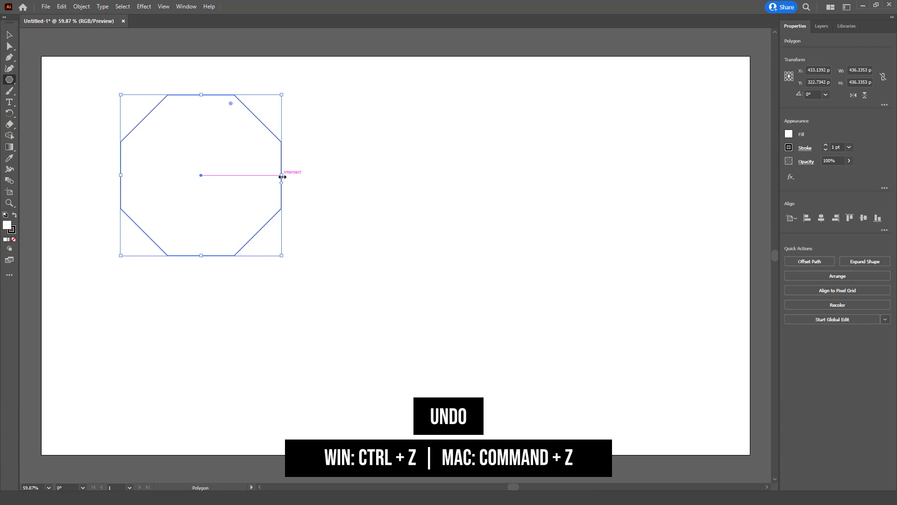
pyautogui.moveTo(281, 176)
pyautogui.mouseDown()
pyautogui.moveTo(248, 176)
pyautogui.moveTo(315, 186)
pyautogui.moveTo(281, 183)
pyautogui.mouseUp()
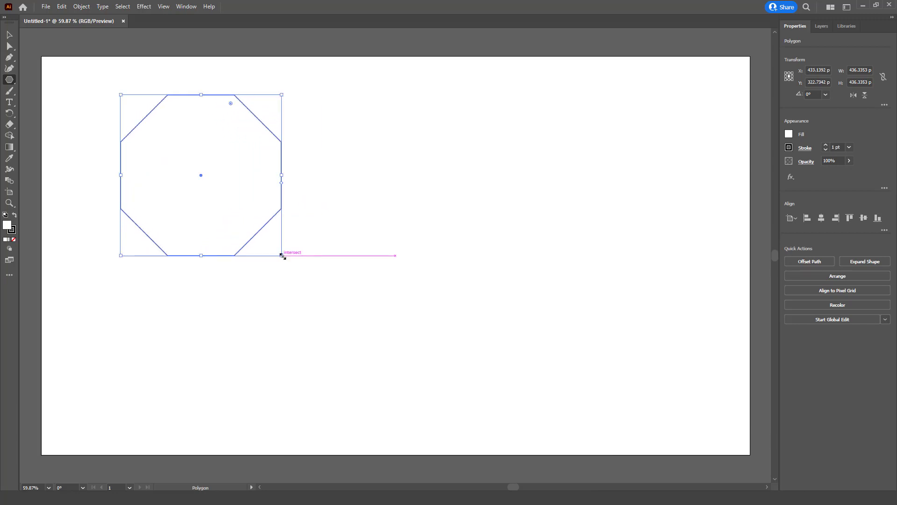
# - Scale the octagon proportionally to about 410 px and reduce it to seven sides
pyautogui.moveTo(282, 256)
pyautogui.mouseDown()
pyautogui.moveTo(283, 301)
pyautogui.moveTo(311, 237)
pyautogui.moveTo(317, 298)
pyautogui.moveTo(284, 233)
pyautogui.moveTo(334, 293)
pyautogui.moveTo(256, 188)
pyautogui.moveTo(318, 250)
pyautogui.moveTo(338, 287)
pyautogui.moveTo(278, 230)
pyautogui.moveTo(305, 273)
pyautogui.moveTo(274, 231)
pyautogui.moveTo(314, 276)
pyautogui.moveTo(268, 230)
pyautogui.moveTo(296, 268)
pyautogui.moveTo(283, 251)
pyautogui.mouseUp()
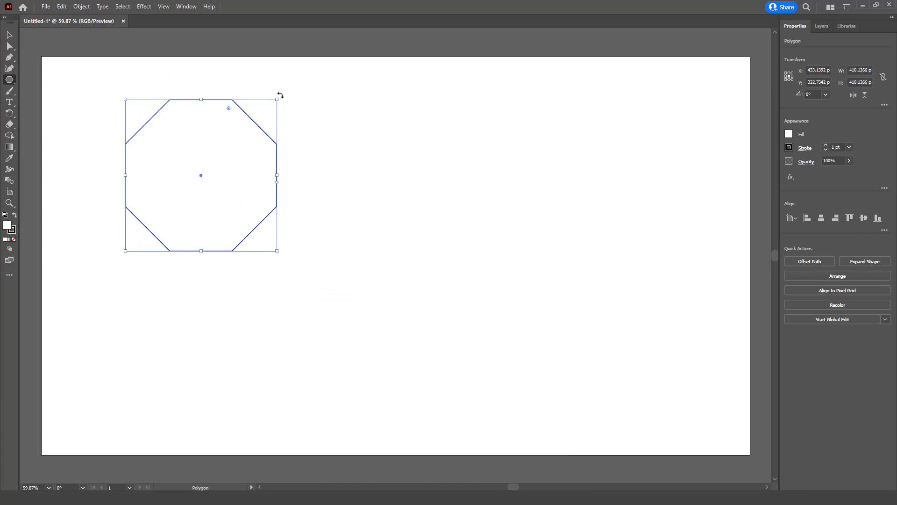
pyautogui.moveTo(281, 95); pyautogui.dragTo(236, 100)
pyautogui.moveTo(277, 183); pyautogui.dragTo(277, 165)
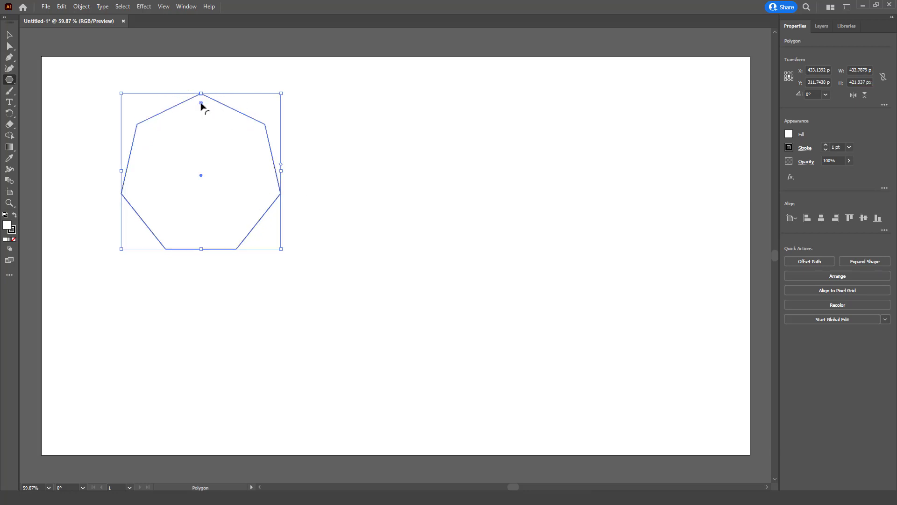
# - Try rounding the heptagon's corners and cycling through the corner styles
pyautogui.moveTo(201, 103); pyautogui.dragTo(224, 95)
pyautogui.press('Up')
pyautogui.press('Up')
pyautogui.press('Down')
pyautogui.press('Down')
# - Position the heptagon at X 650 px and Y 400 px
pyautogui.click(192, 8)
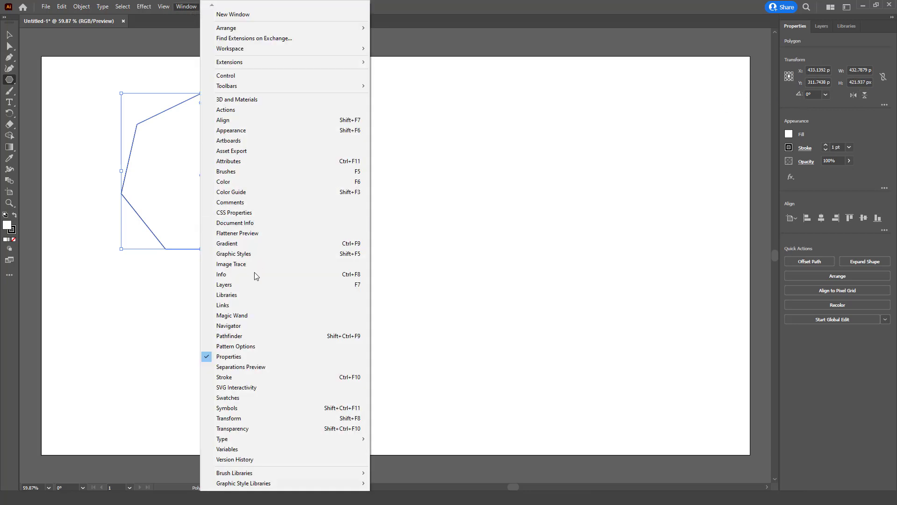
pyautogui.click(229, 418)
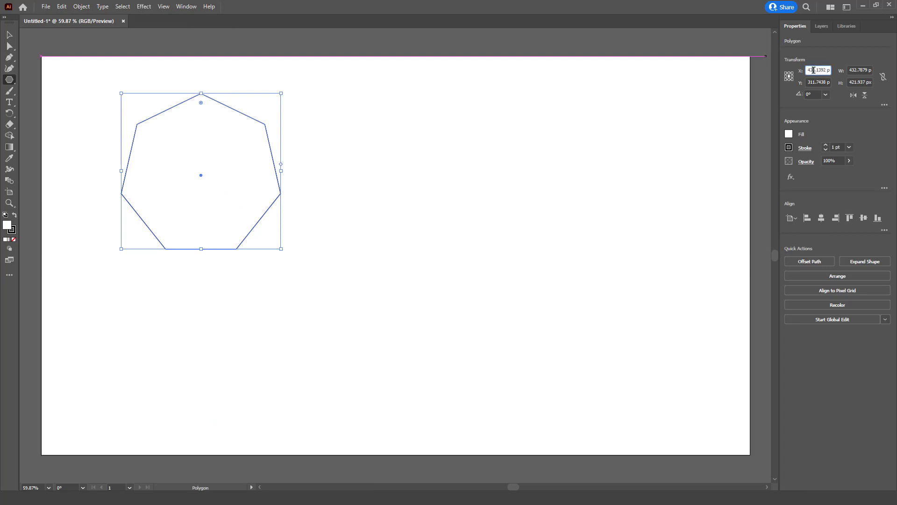
pyautogui.click(818, 70)
pyautogui.write('0')
pyautogui.write('50')
pyautogui.press('Return')
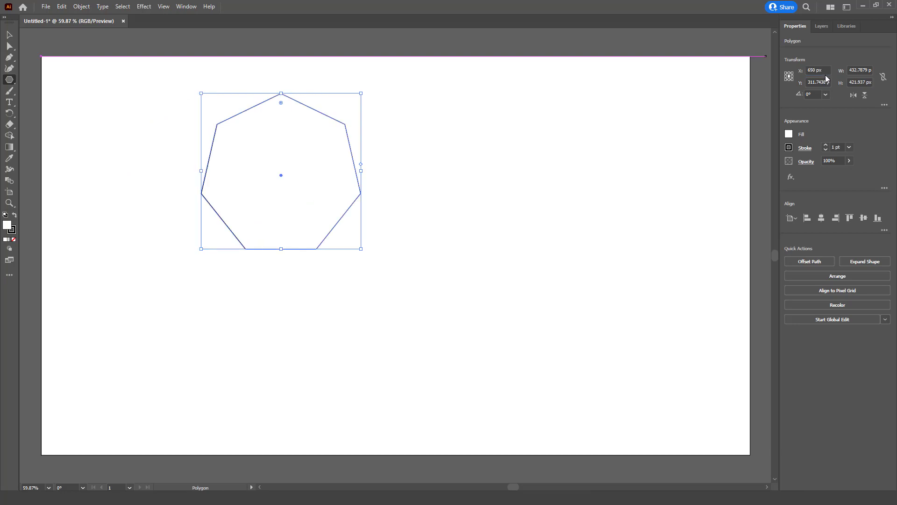
pyautogui.click(815, 82)
pyautogui.write('4')
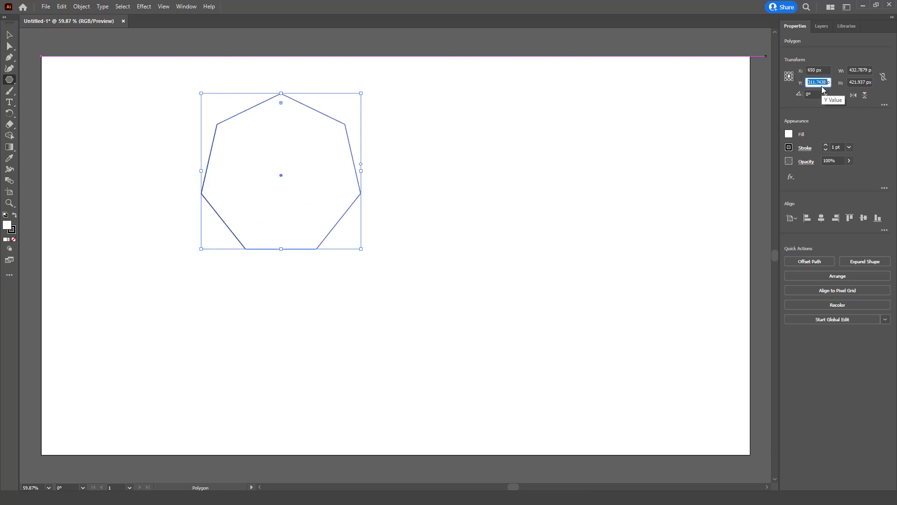
pyautogui.write('00')
pyautogui.press('Return')
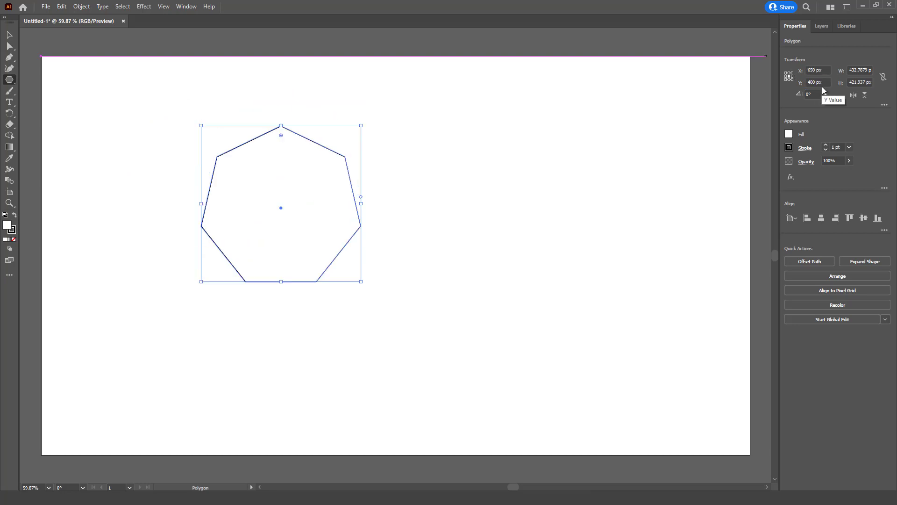
# - Try rotating the heptagon to 30° and to 15°, resetting the angle to 0° each time
pyautogui.click(826, 95)
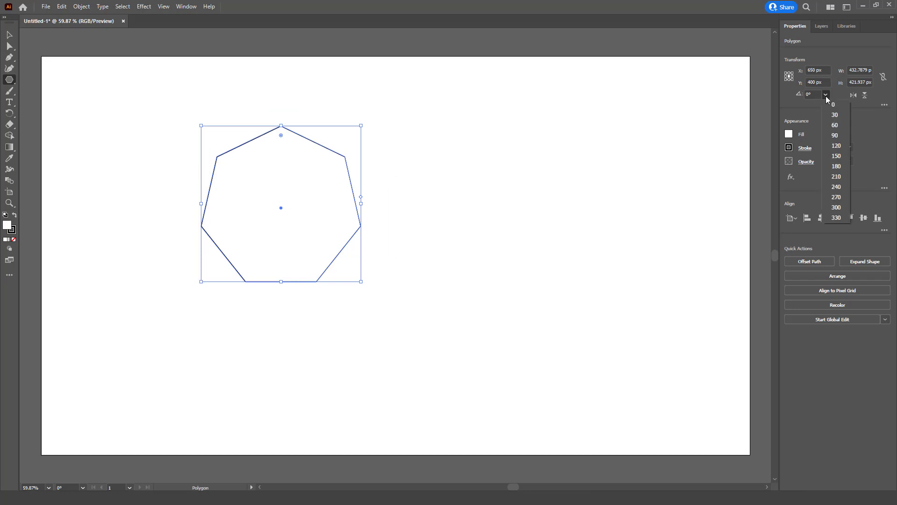
pyautogui.click(834, 116)
pyautogui.click(826, 97)
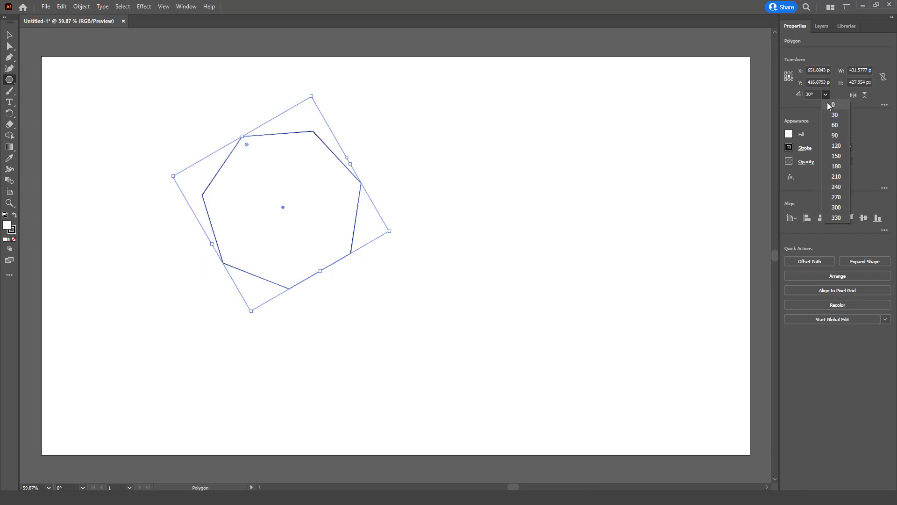
pyautogui.click(830, 105)
pyautogui.click(813, 94)
pyautogui.write('15')
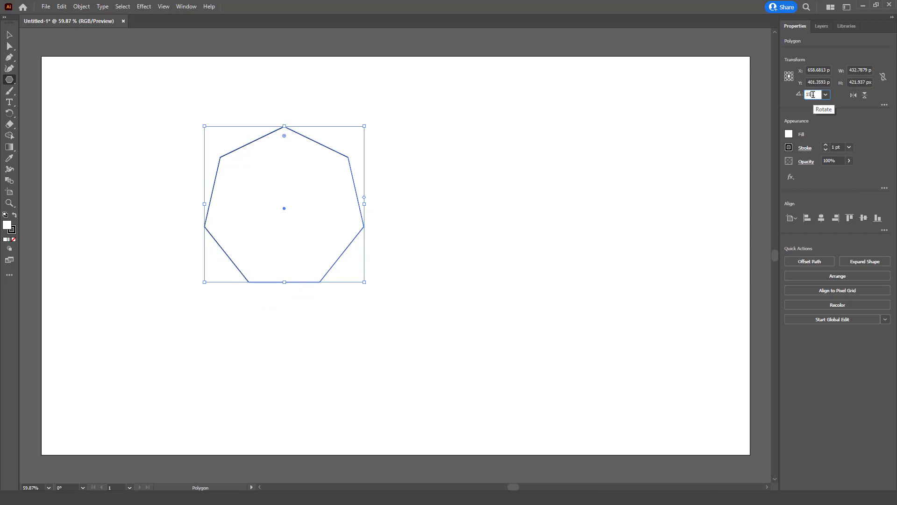
pyautogui.press('Return')
pyautogui.click(825, 94)
pyautogui.click(830, 107)
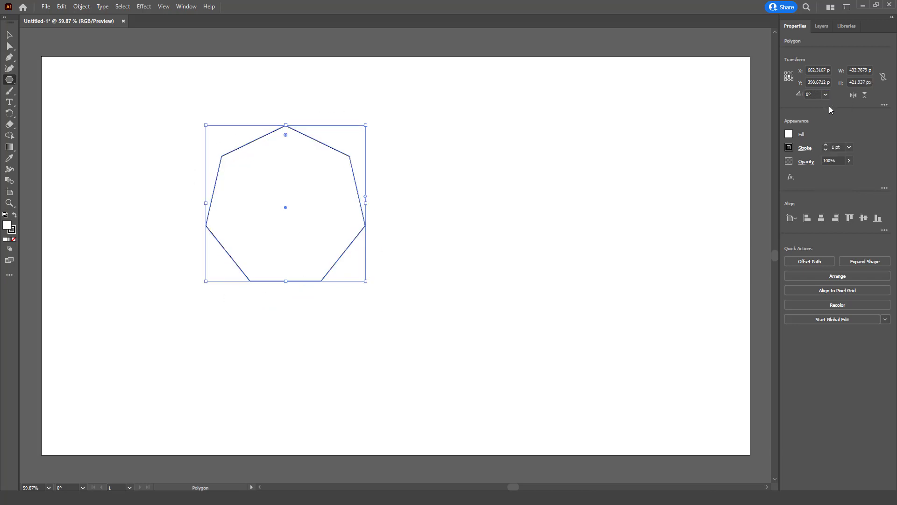
# - Flip the heptagon vertically and flip it back
pyautogui.click(865, 98)
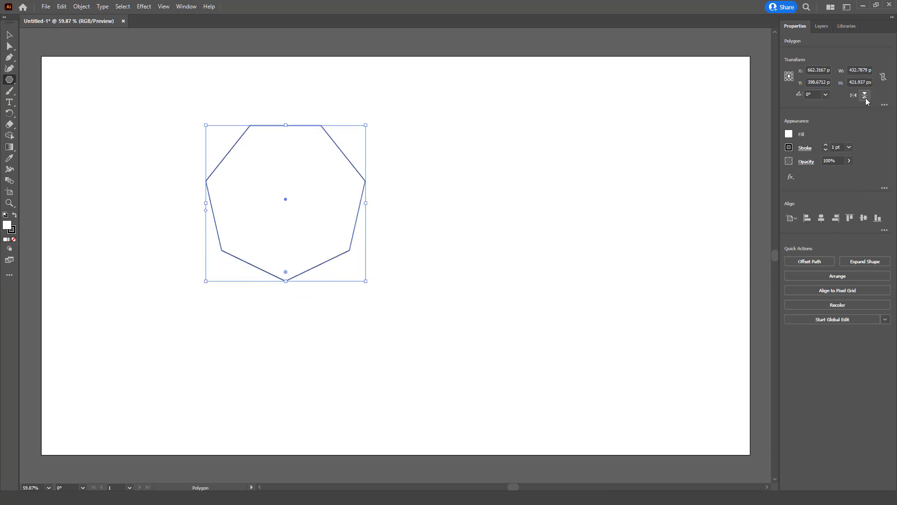
pyautogui.click(865, 99)
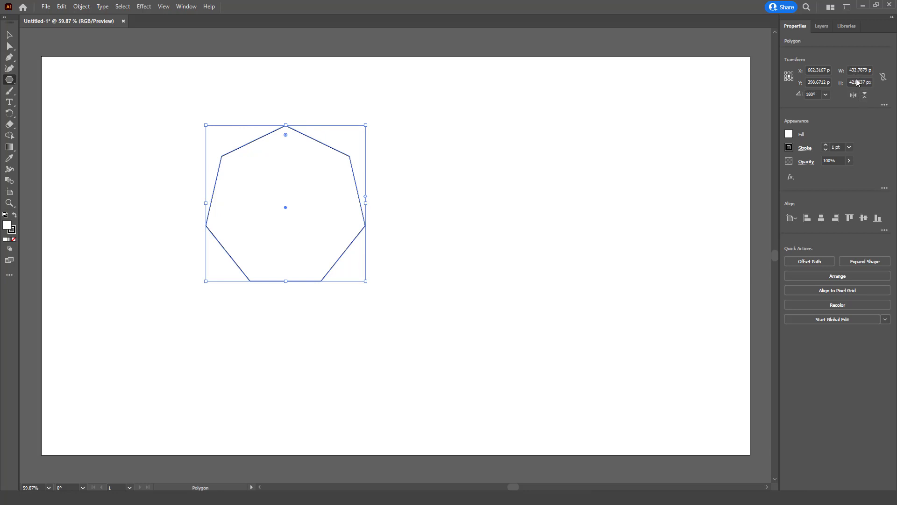
# - Set the heptagon's width to 300 px and make its sides equal
pyautogui.click(856, 71)
pyautogui.write('300')
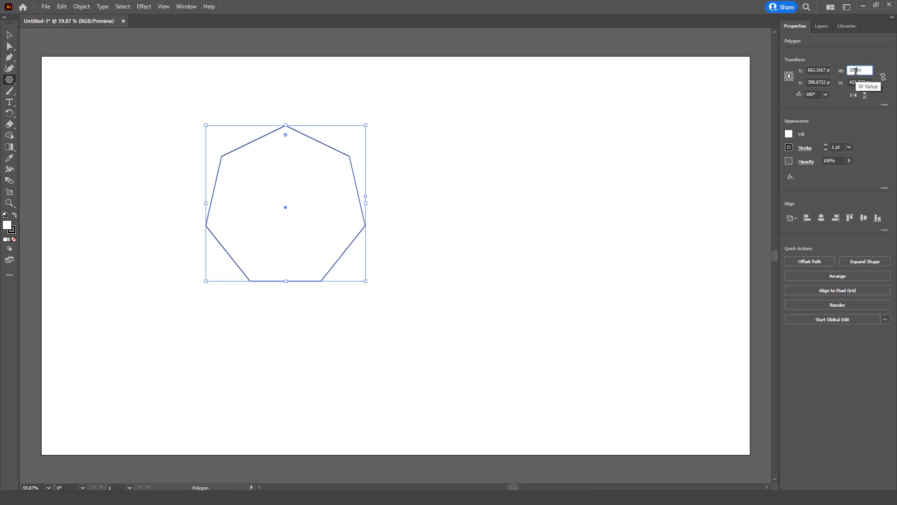
pyautogui.press('Return')
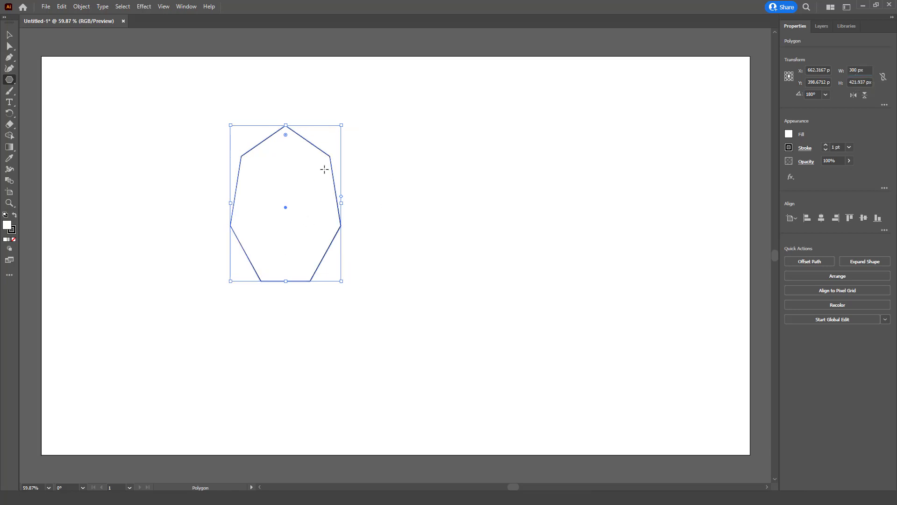
pyautogui.click(884, 105)
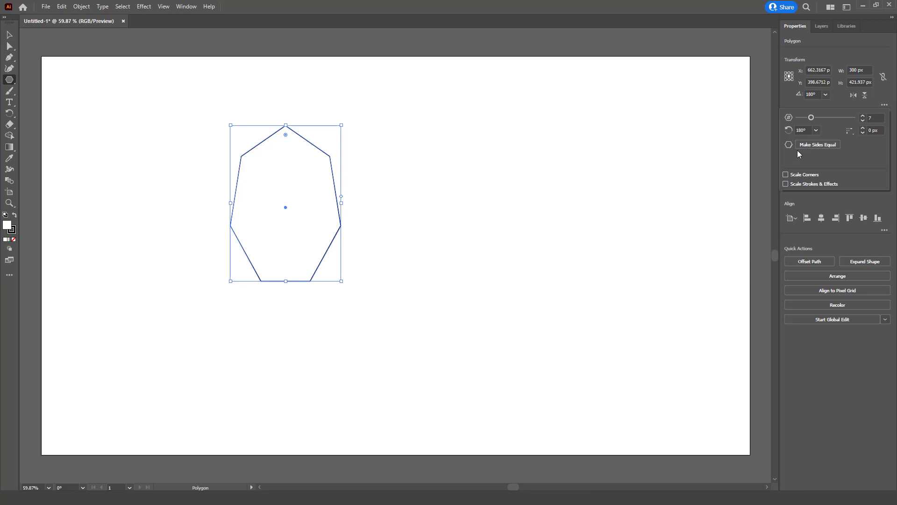
pyautogui.click(822, 143)
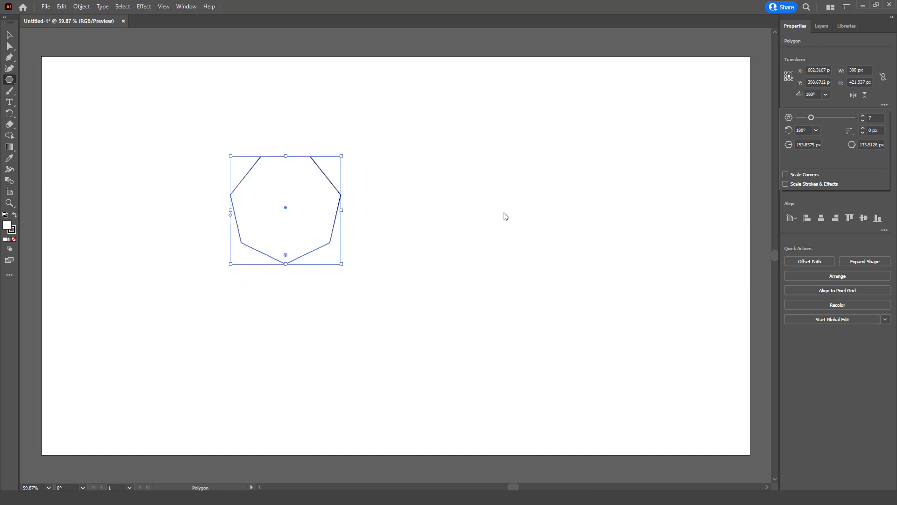
# - Set the heptagon's polygon radius to 200 px and its side length to 180 px
pyautogui.click(800, 145)
pyautogui.write('200')
pyautogui.press('Return')
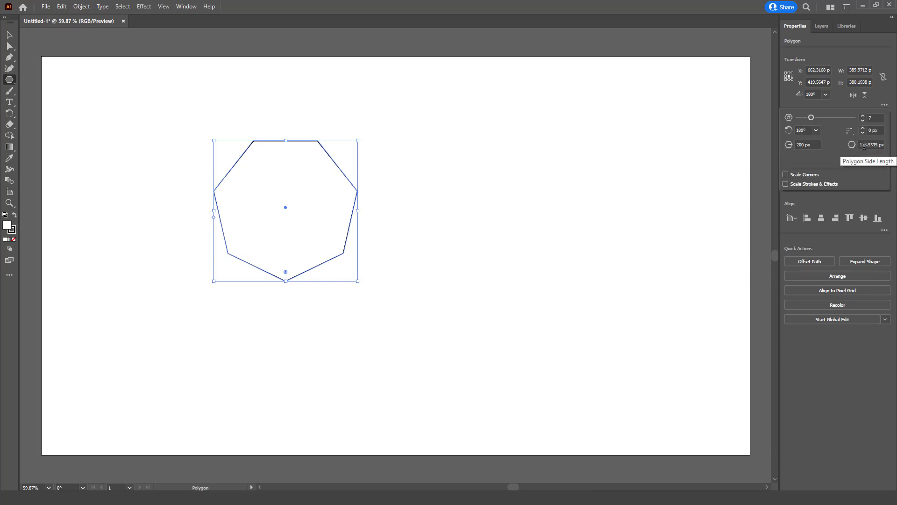
pyautogui.click(864, 145)
pyautogui.write('1')
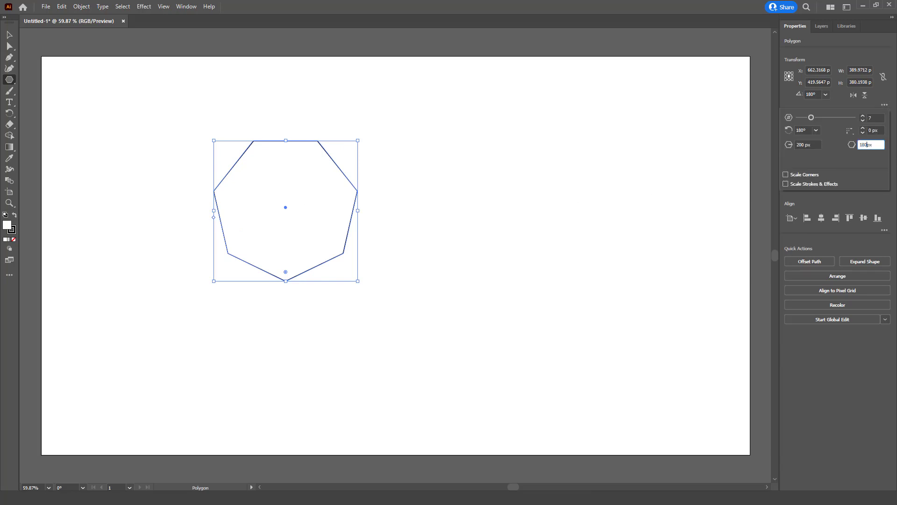
pyautogui.write('80')
pyautogui.press('Return')
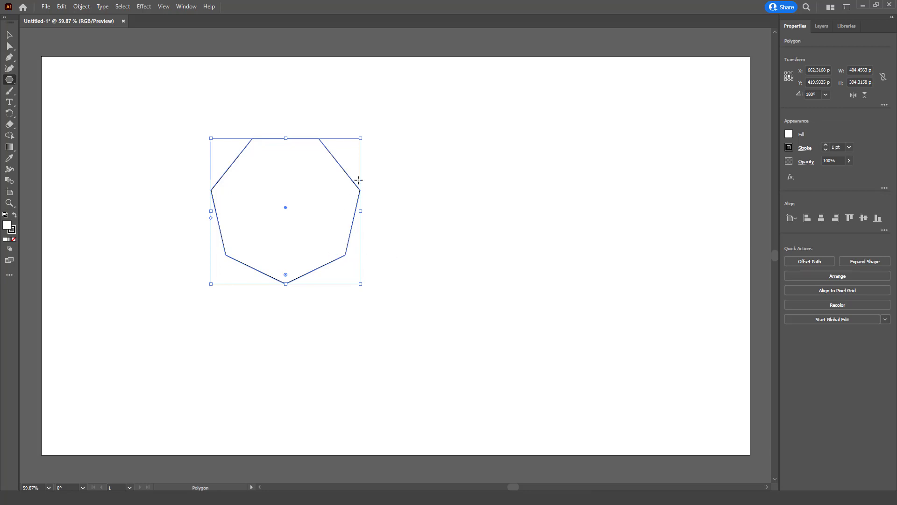
# - Set the heptagon's height to 200 px without changing its width
pyautogui.click(859, 83)
pyautogui.write('200')
pyautogui.press('Return')
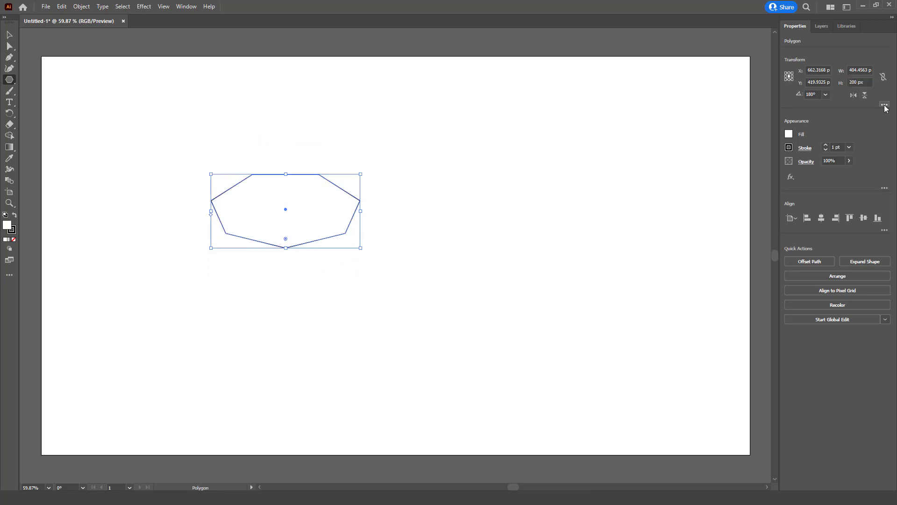
# - Make the heptagon's sides equal and set its polygon radius to 200 px
pyautogui.click(884, 105)
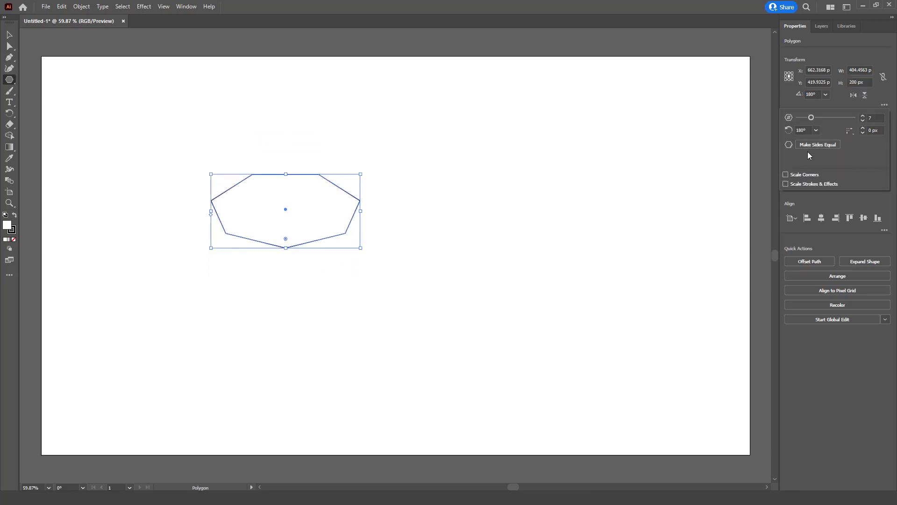
pyautogui.click(812, 144)
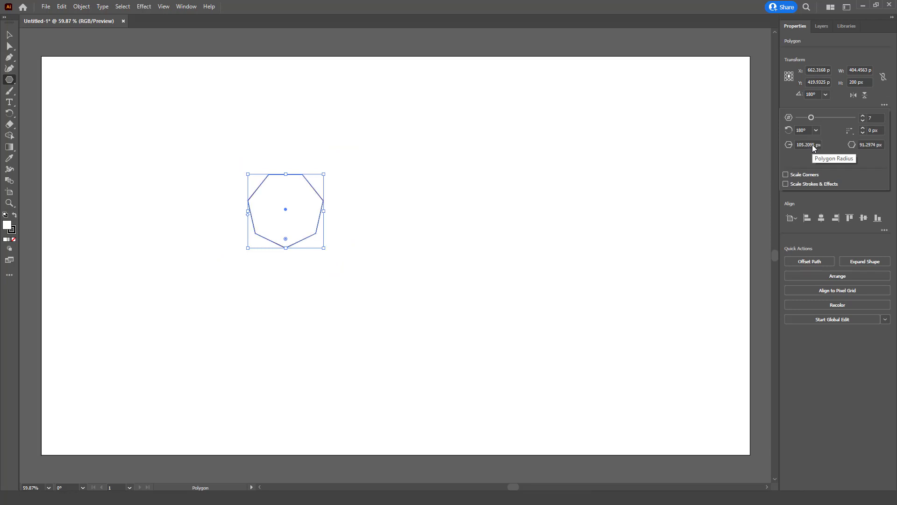
pyautogui.click(812, 144)
pyautogui.write('200')
pyautogui.press('Return')
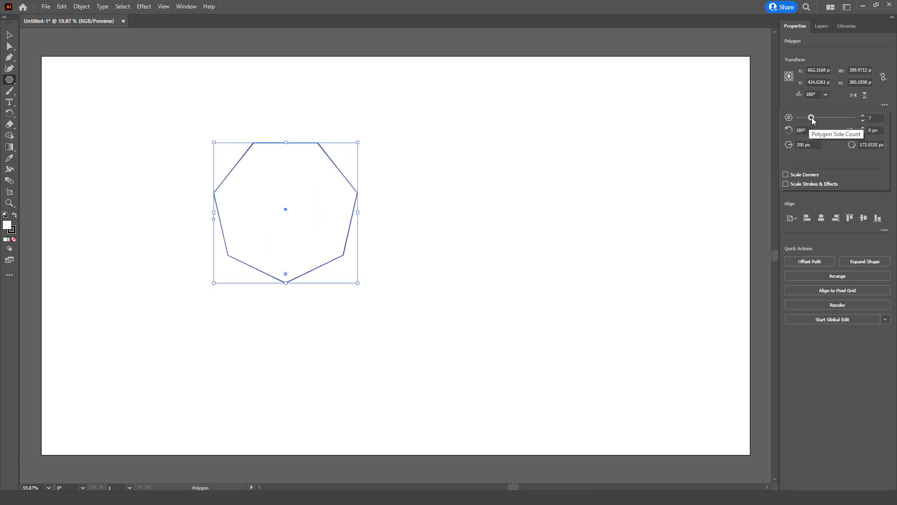
# - Reduce the polygon's side count to 6 and set its corner radius to 25 px
pyautogui.moveTo(812, 117)
pyautogui.mouseDown()
pyautogui.moveTo(837, 119)
pyautogui.moveTo(808, 120)
pyautogui.mouseUp()
pyautogui.click(869, 130)
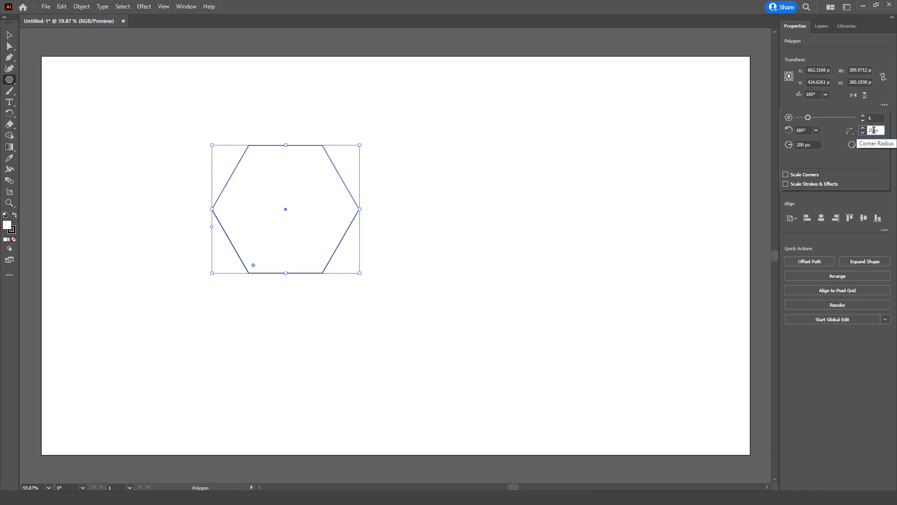
pyautogui.write('25')
pyautogui.press('Return')
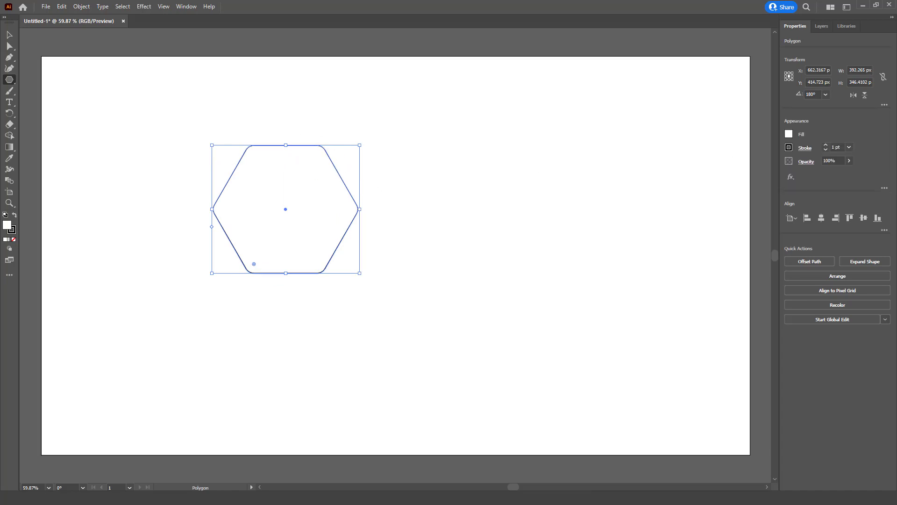
# - Look through the corner type choices available for the hexagon's rounded corners
pyautogui.click(885, 105)
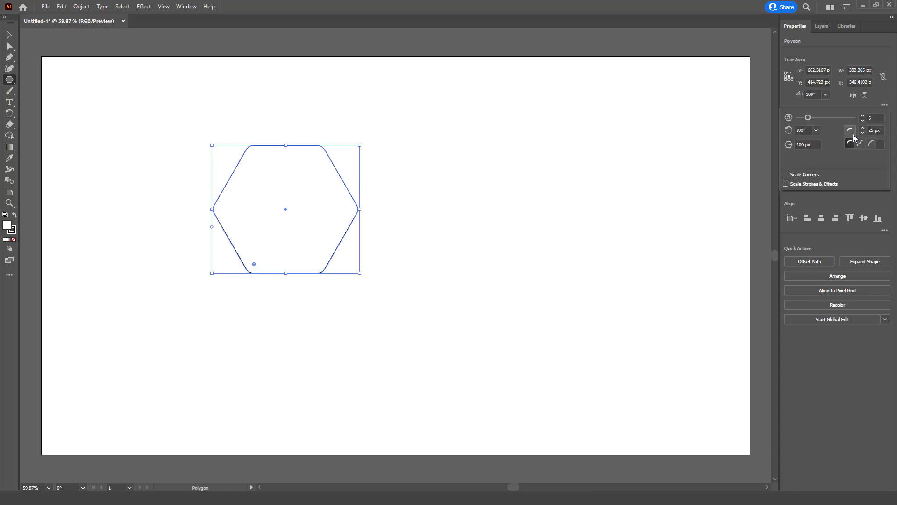
pyautogui.click(860, 144)
pyautogui.click(869, 144)
# - Delete the rounded hexagon from the artboard using the Selection tool
pyautogui.click(10, 36)
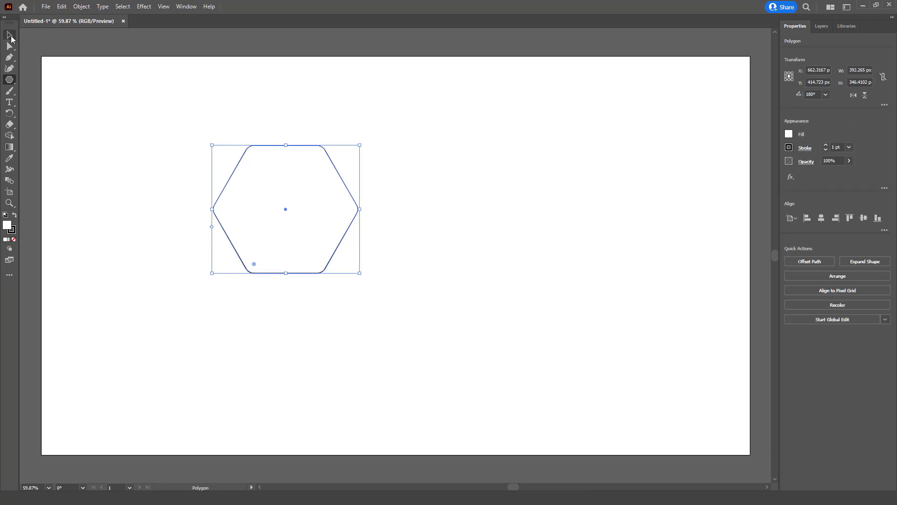
pyautogui.click(9, 36)
pyautogui.click(289, 101)
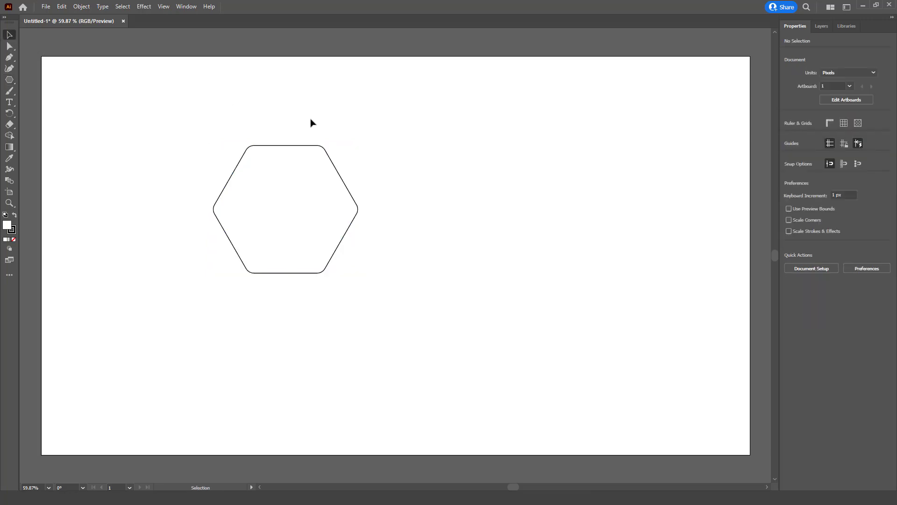
pyautogui.moveTo(310, 120); pyautogui.dragTo(243, 203)
pyautogui.press('Delete')
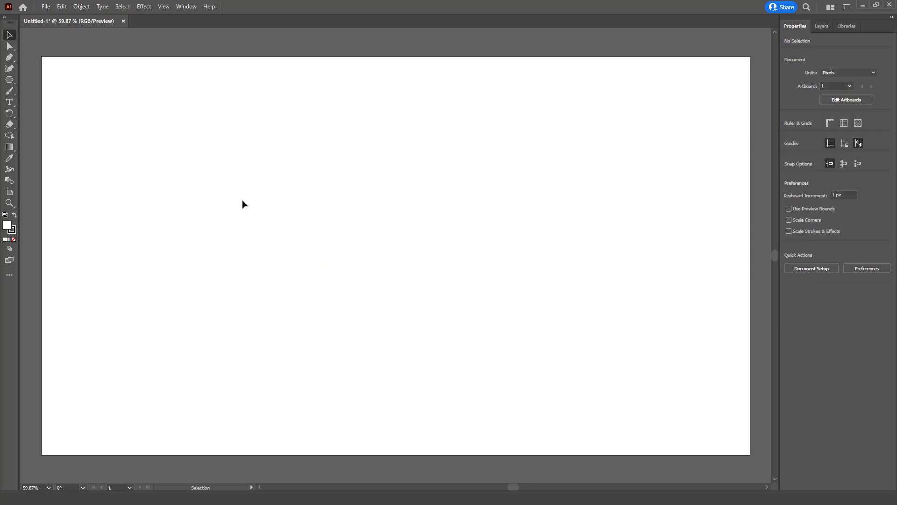